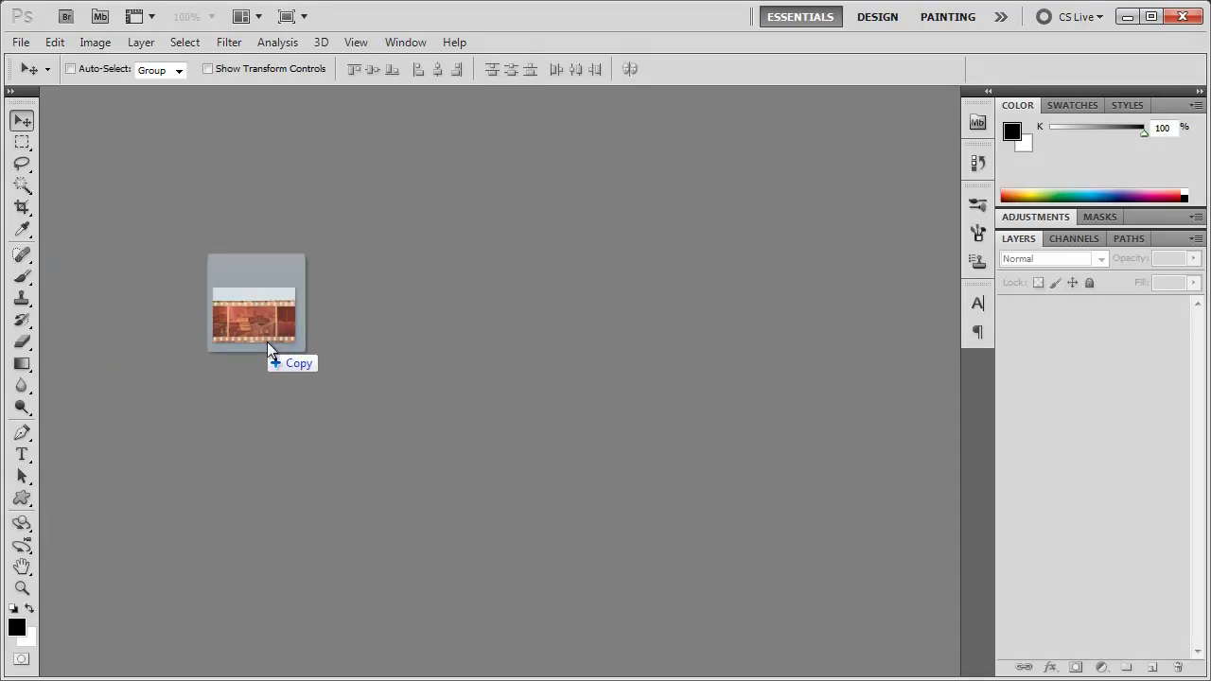
Open IMG_8799.JPG and draw a crop box over the middle frame with Perspective unticked
{"action": "left_click_drag", "start_coordinate": [267, 341], "coordinate": [389, 301]}
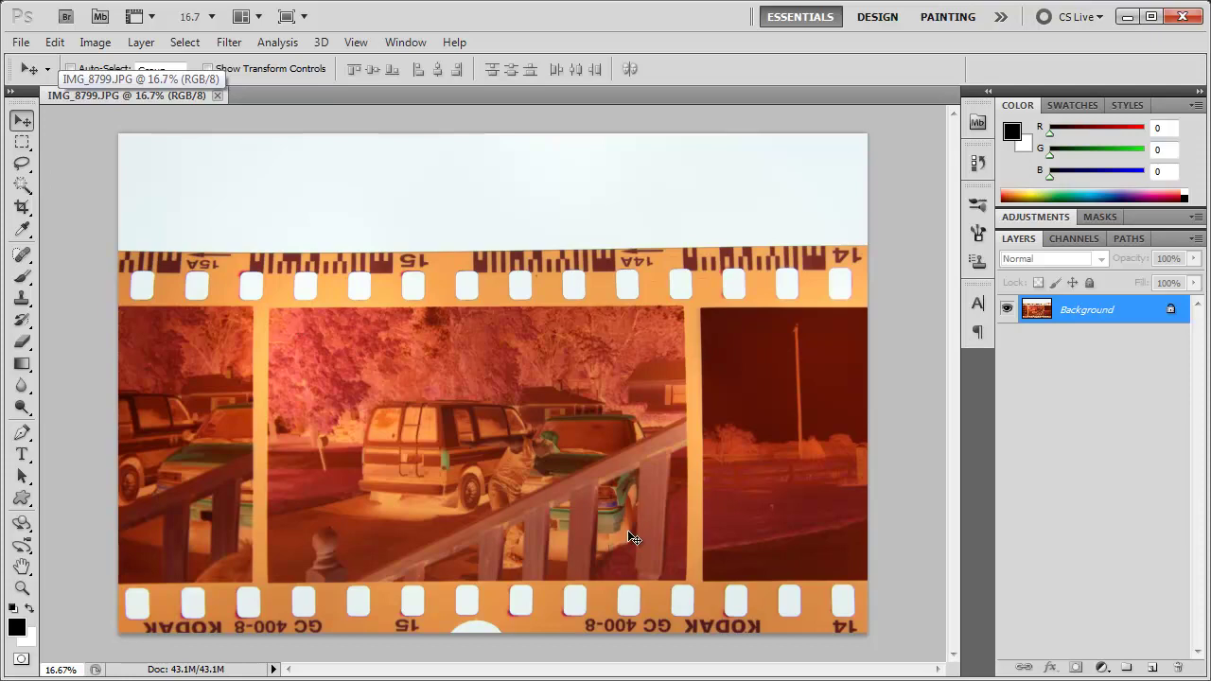
{"action": "left_click", "coordinate": [22, 206]}
{"action": "scroll", "coordinate": [377, 420], "scroll_direction": "up", "scroll_amount": 2}
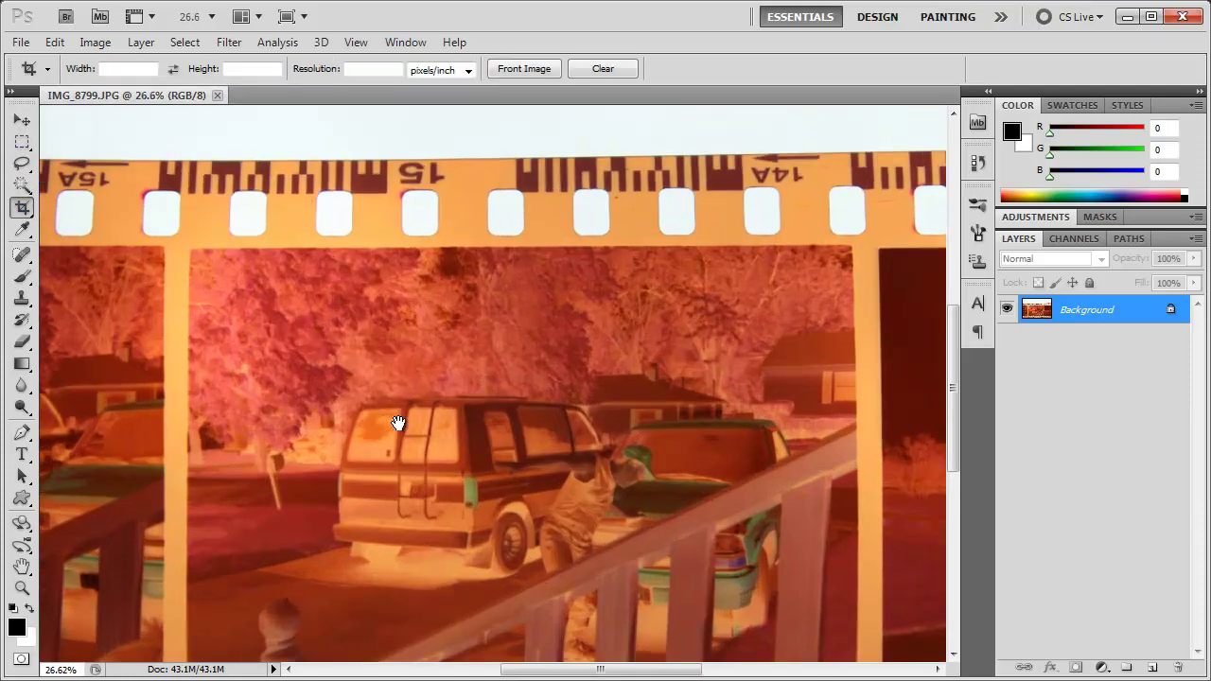
{"action": "left_click_drag", "start_coordinate": [397, 419], "coordinate": [357, 330]}
{"action": "scroll", "coordinate": [357, 330], "scroll_direction": "down", "scroll_amount": 1}
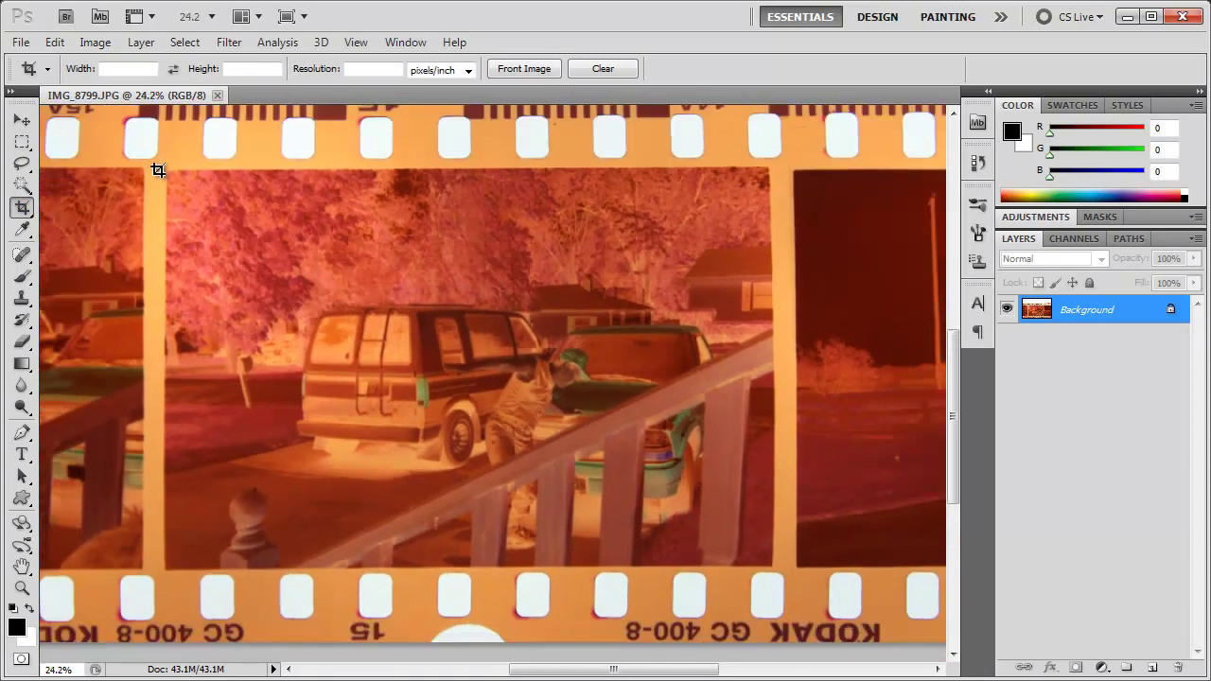
{"action": "left_click_drag", "start_coordinate": [173, 181], "coordinate": [767, 564]}
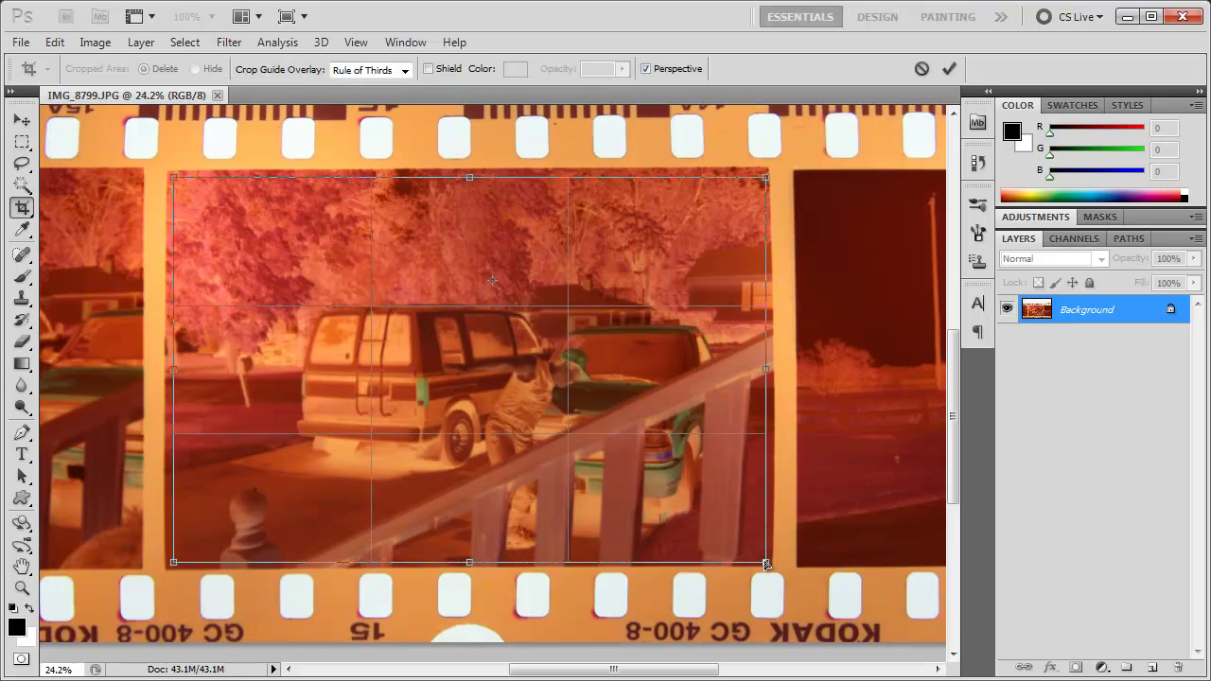
{"action": "left_click", "coordinate": [645, 69]}
Apply the crop and duplicate the background onto a new Layer 1
{"action": "key", "text": "Return"}
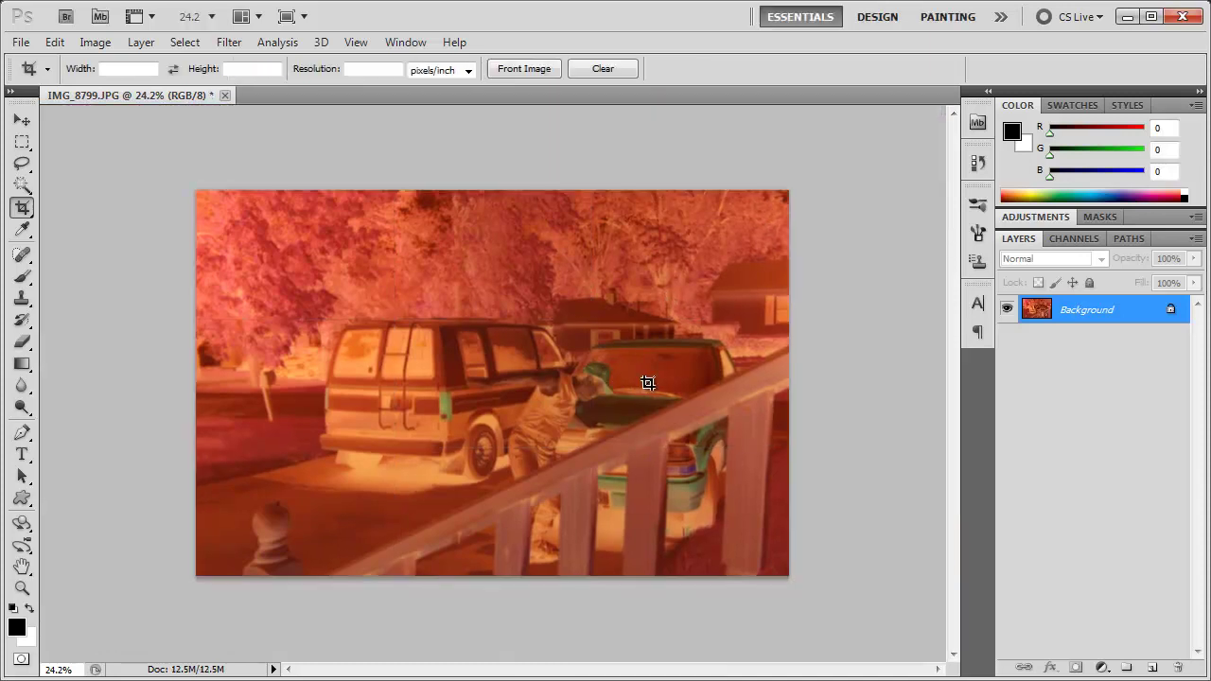
{"action": "scroll", "coordinate": [568, 449], "scroll_direction": "up", "scroll_amount": 2}
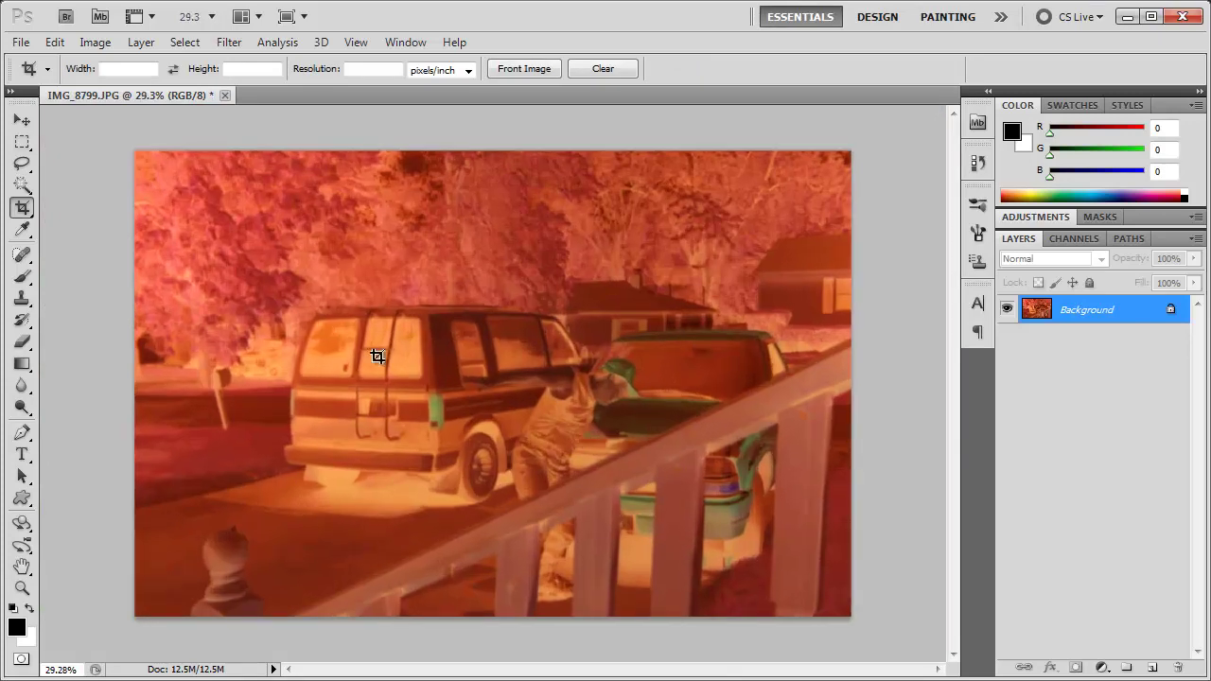
{"action": "left_click", "coordinate": [31, 119]}
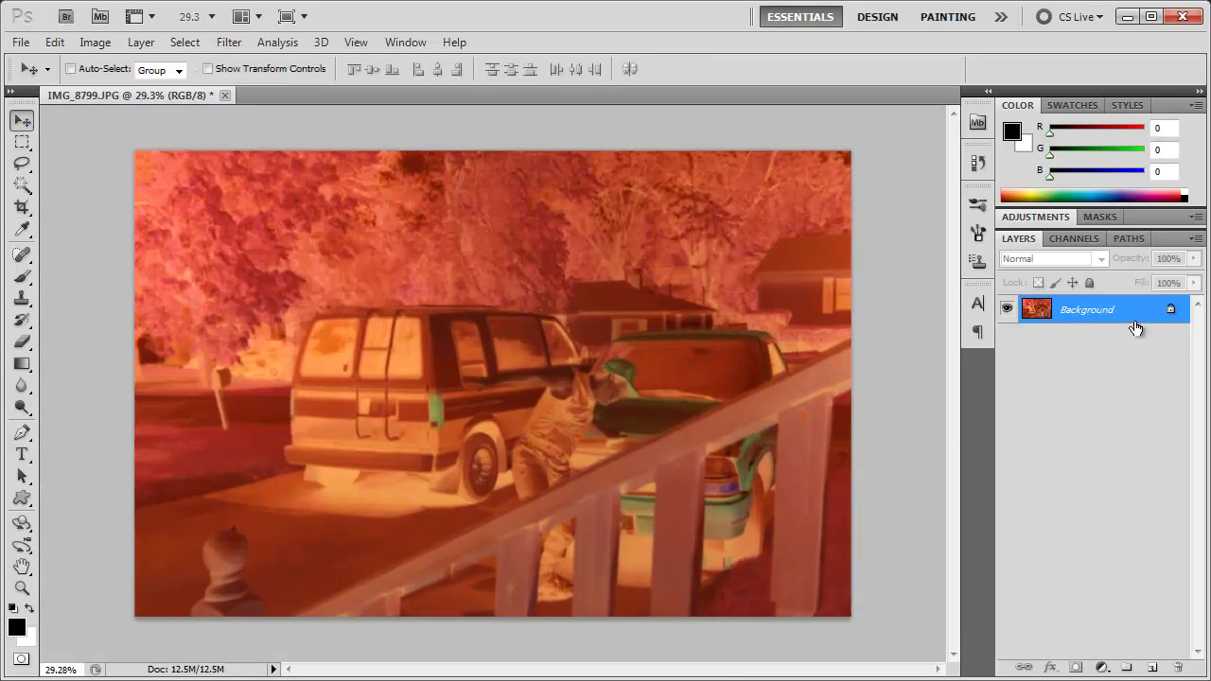
{"action": "key", "text": "ctrl+j"}
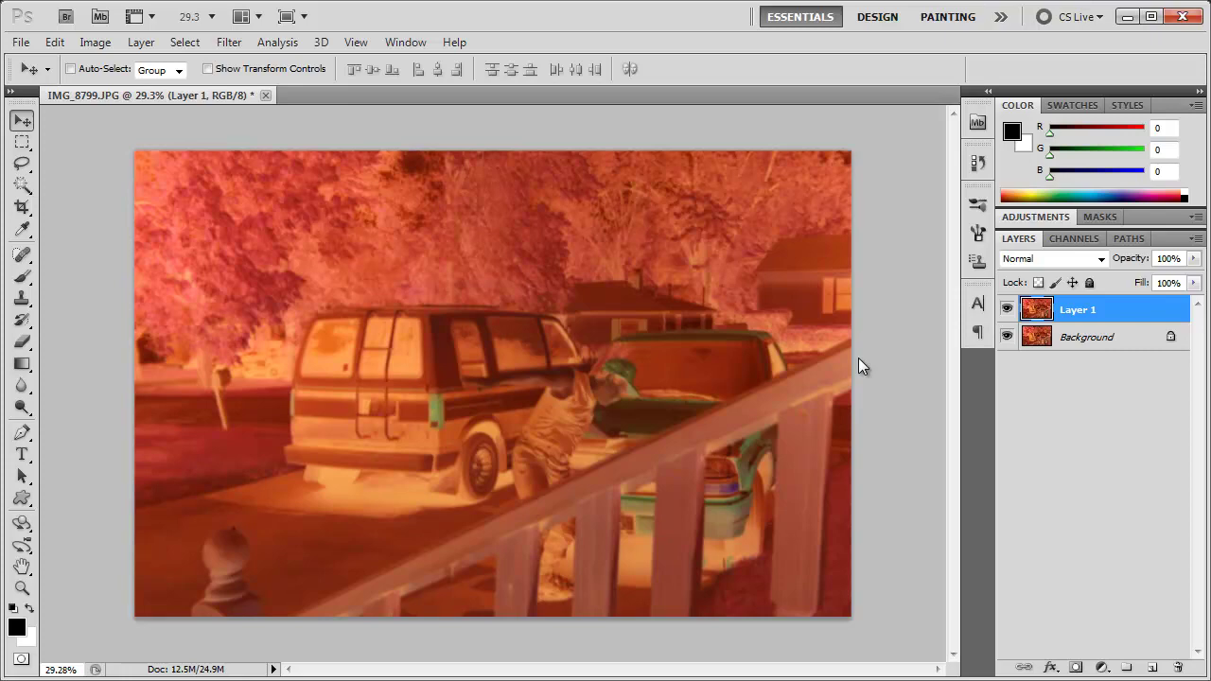
Invert the duplicated layer to turn the negative into a blue-tinted positive
{"action": "left_click", "coordinate": [96, 42]}
{"action": "mouse_move", "coordinate": [151, 91]}
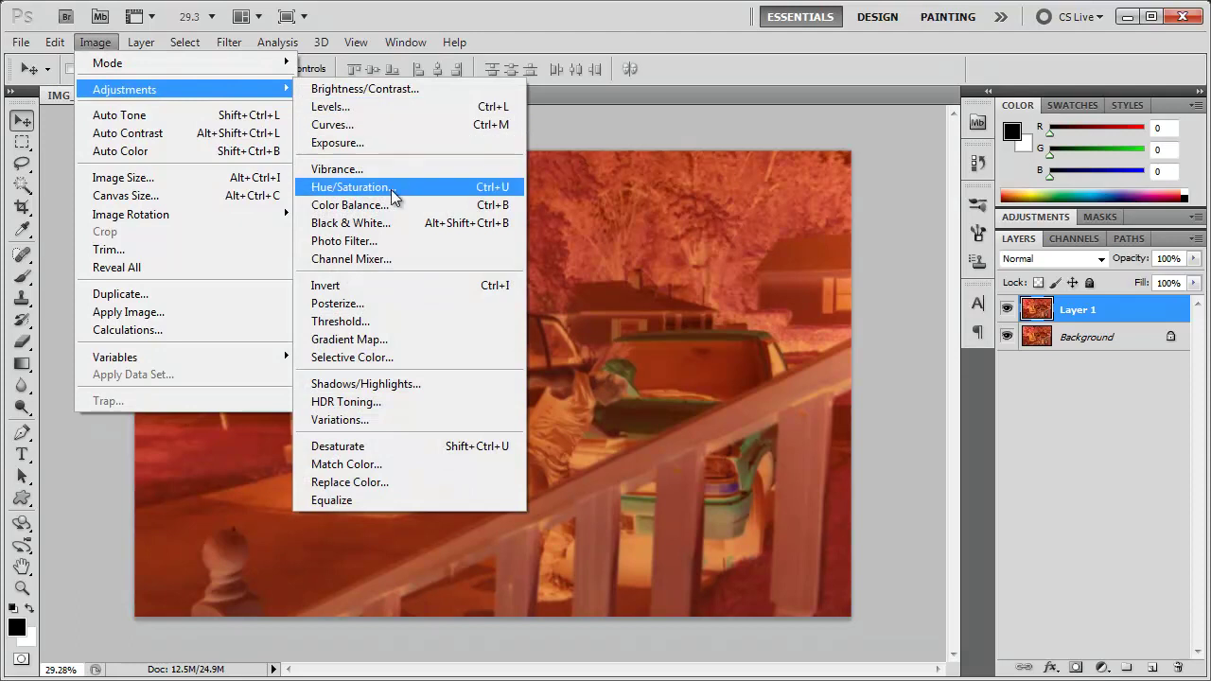
{"action": "left_click", "coordinate": [353, 287]}
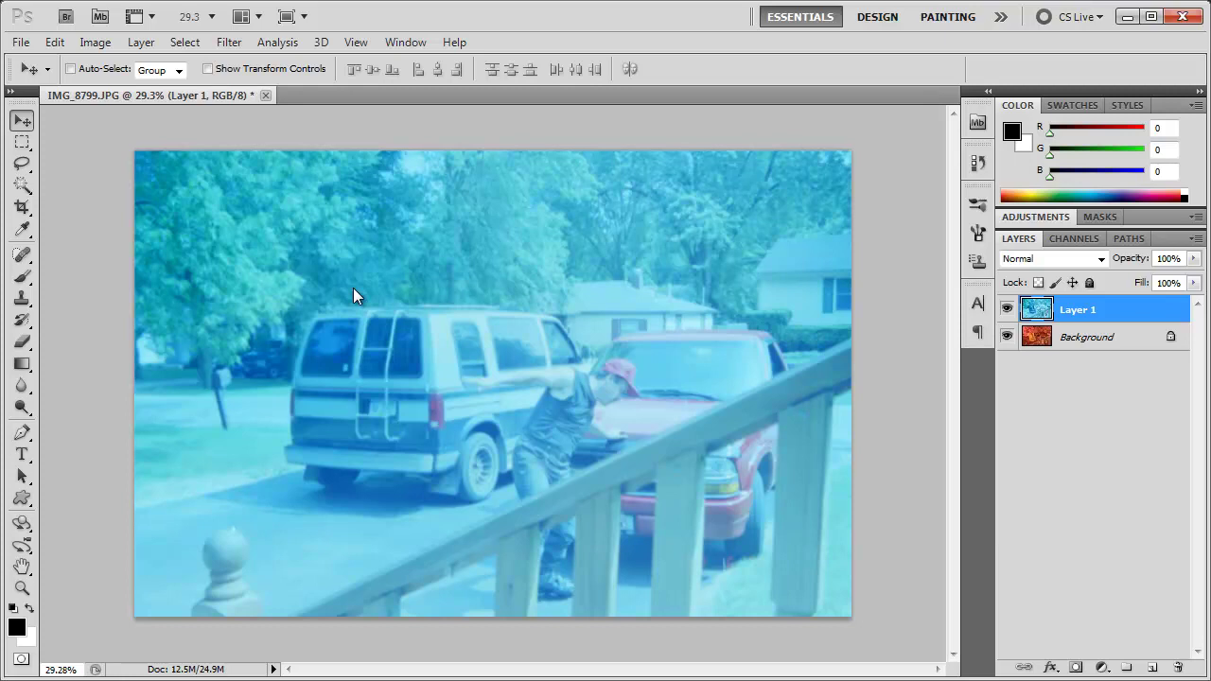
Add a Levels adjustment layer and raise the Red channel's black point to 19
{"action": "left_click", "coordinate": [1102, 668]}
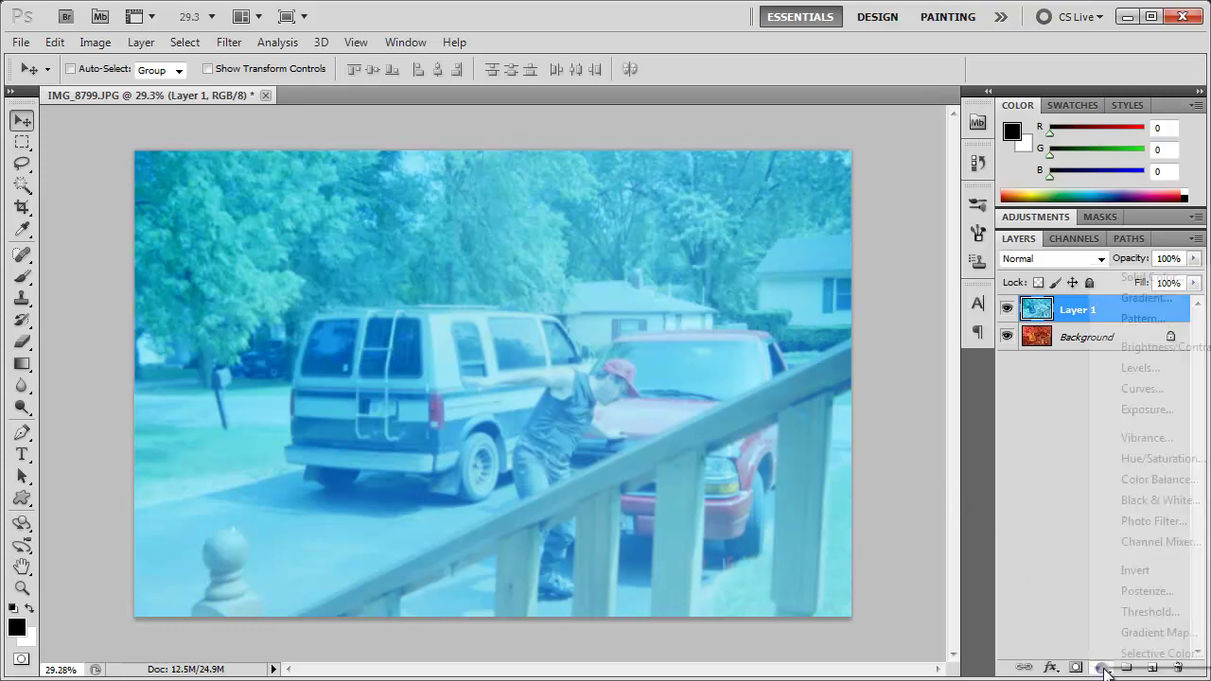
{"action": "left_click", "coordinate": [1131, 368]}
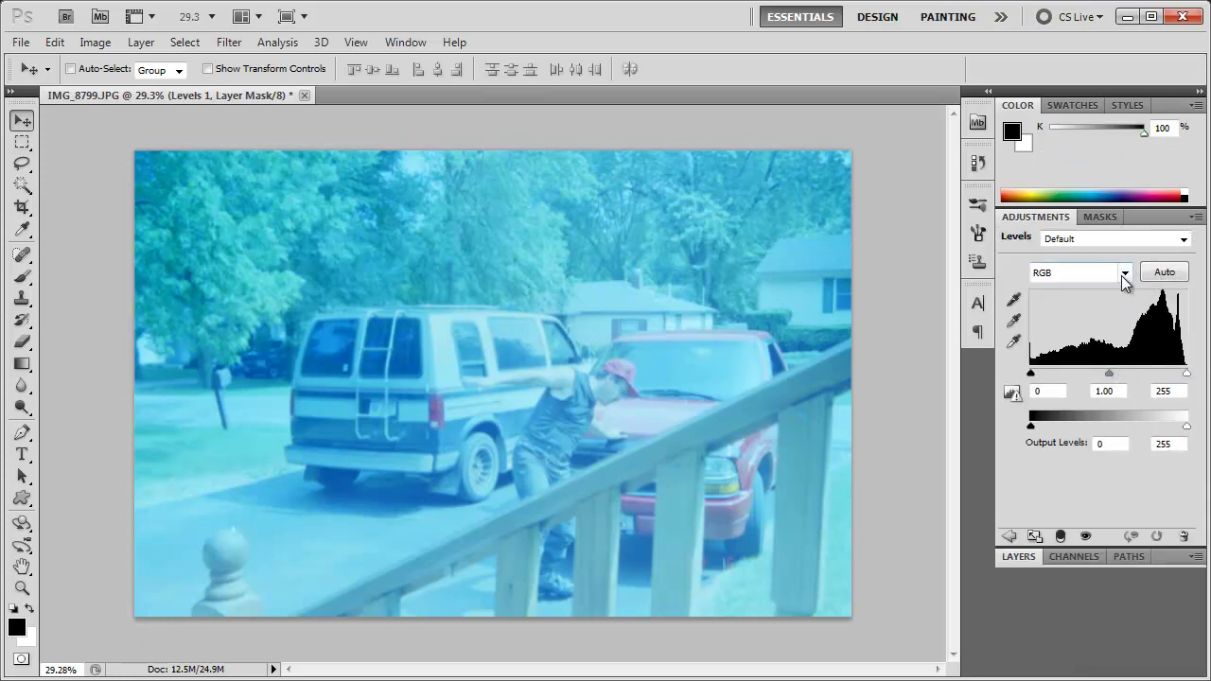
{"action": "left_click", "coordinate": [1121, 273]}
{"action": "left_click", "coordinate": [1106, 305]}
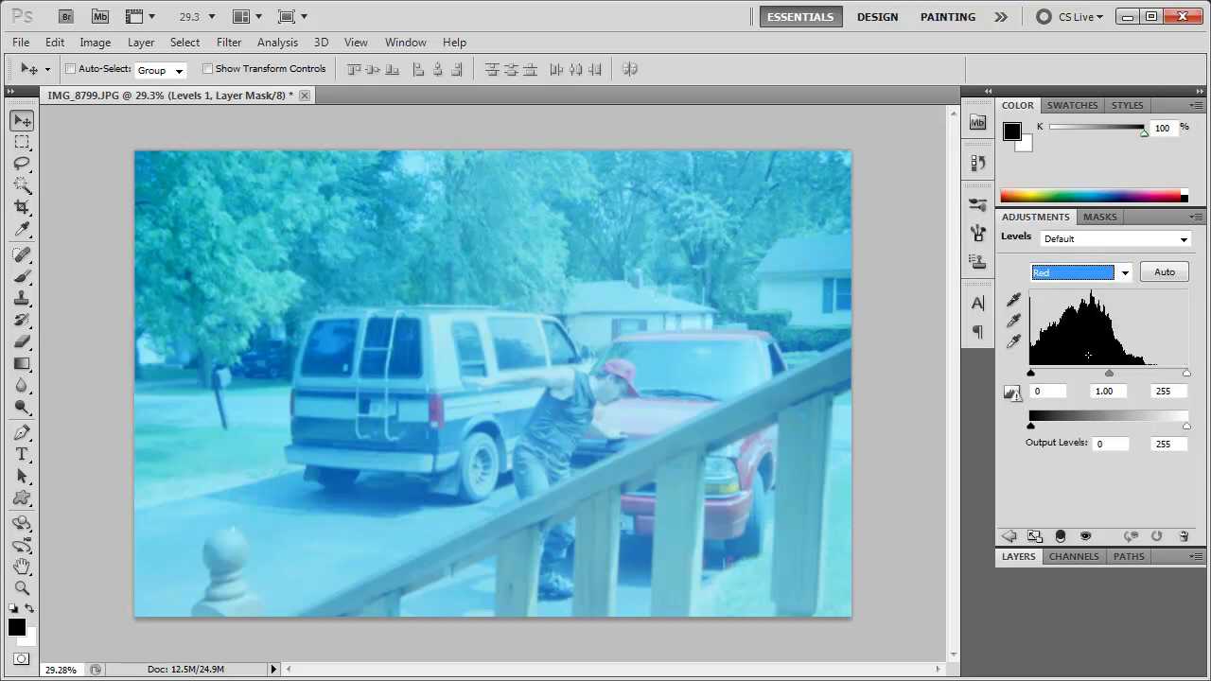
{"action": "left_click_drag", "start_coordinate": [1032, 375], "coordinate": [1109, 378]}
Raise the Green channel's black point to 15 and darken its midtones
{"action": "left_click", "coordinate": [1112, 275]}
{"action": "left_click", "coordinate": [1102, 322]}
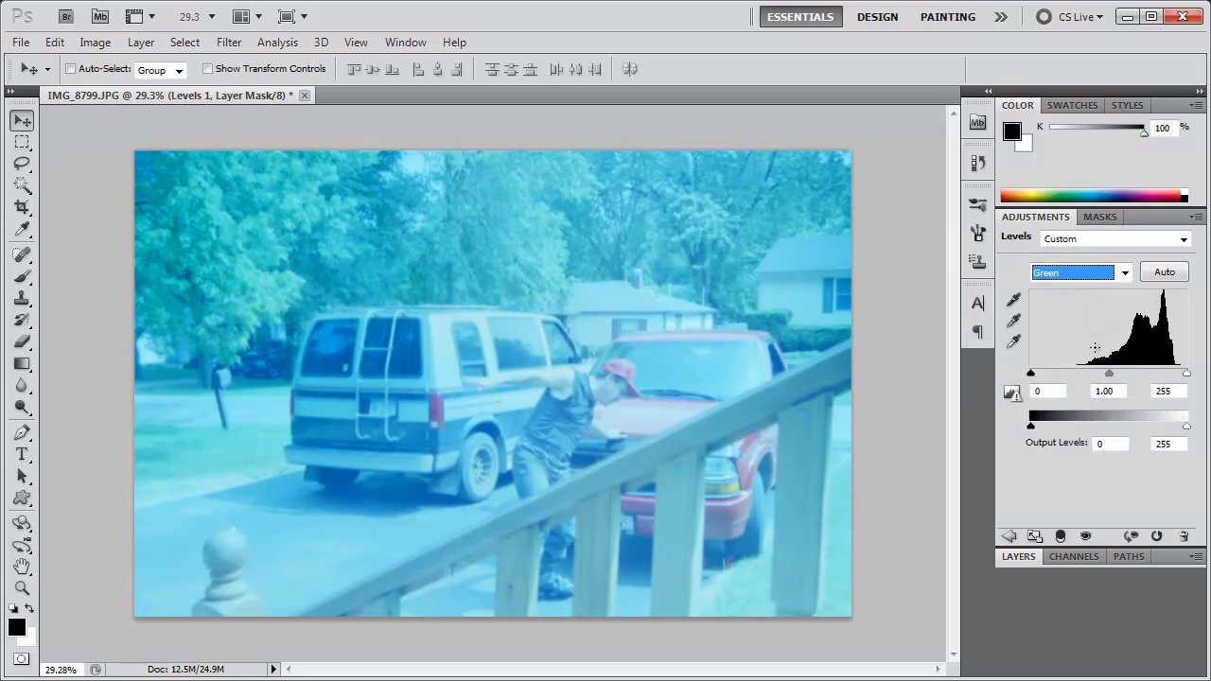
{"action": "left_click_drag", "start_coordinate": [1035, 373], "coordinate": [1039, 372]}
{"action": "left_click_drag", "start_coordinate": [1118, 373], "coordinate": [1156, 372]}
Set the Blue channel input levels to 184, 0.65, 255 to remove the cast
{"action": "left_click", "coordinate": [1104, 274]}
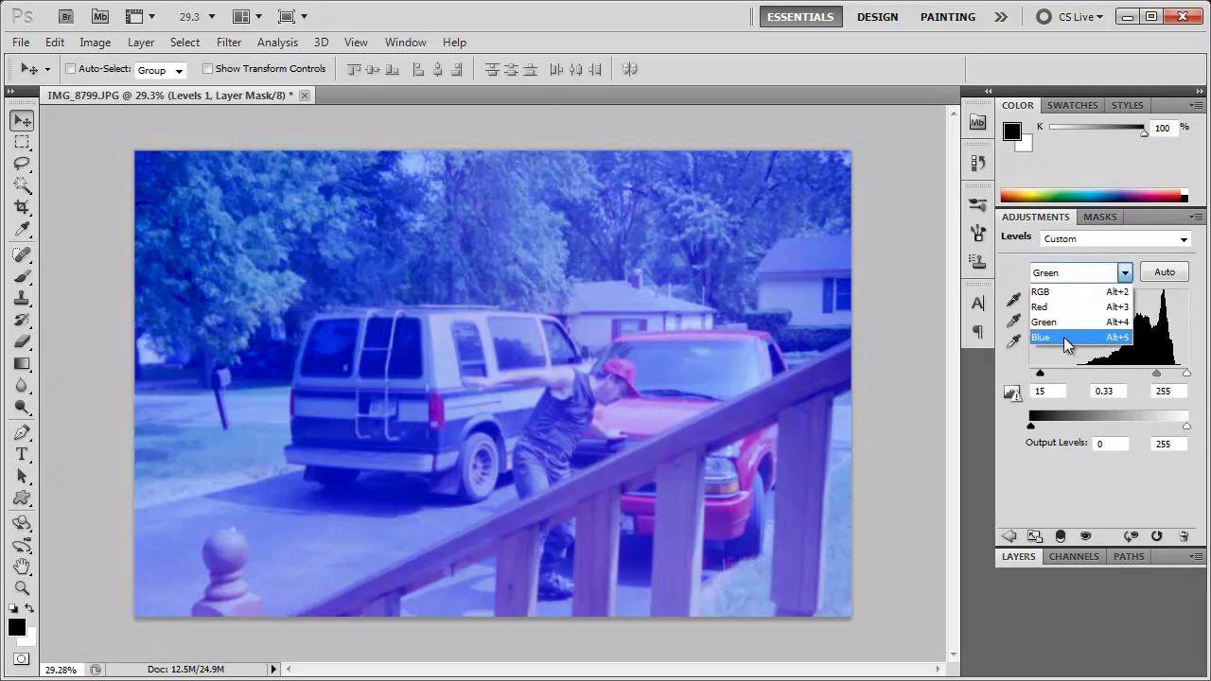
{"action": "left_click", "coordinate": [1072, 338]}
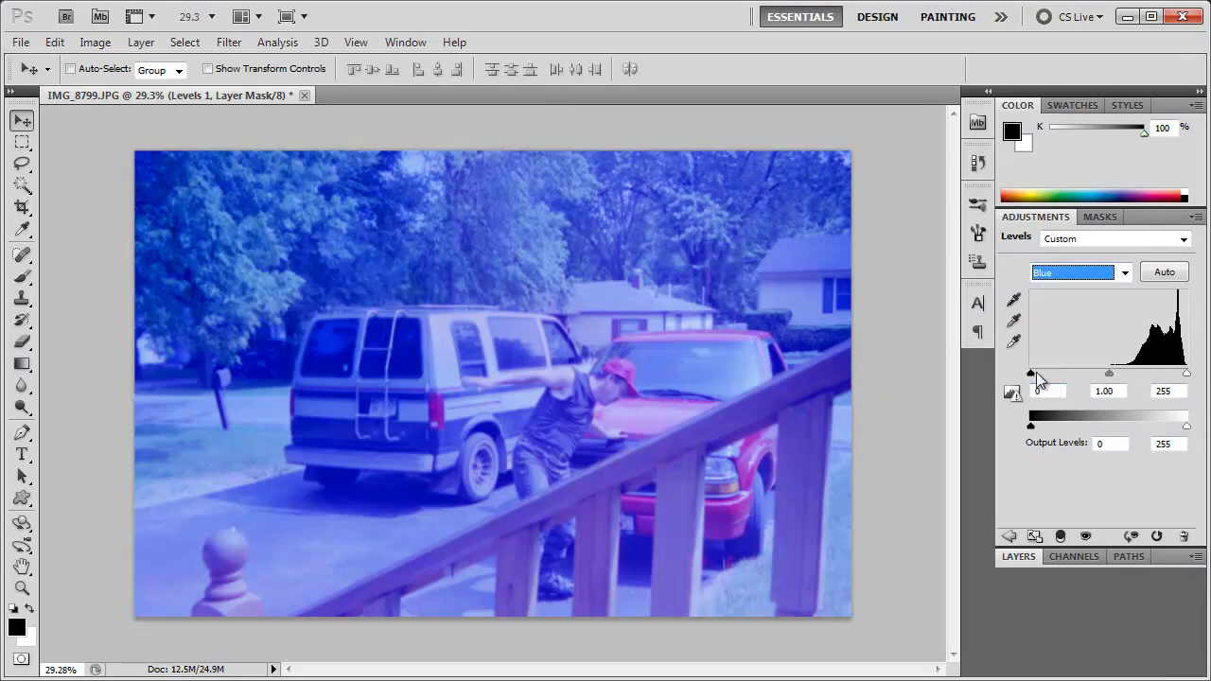
{"action": "left_click_drag", "start_coordinate": [1033, 373], "coordinate": [1145, 378]}
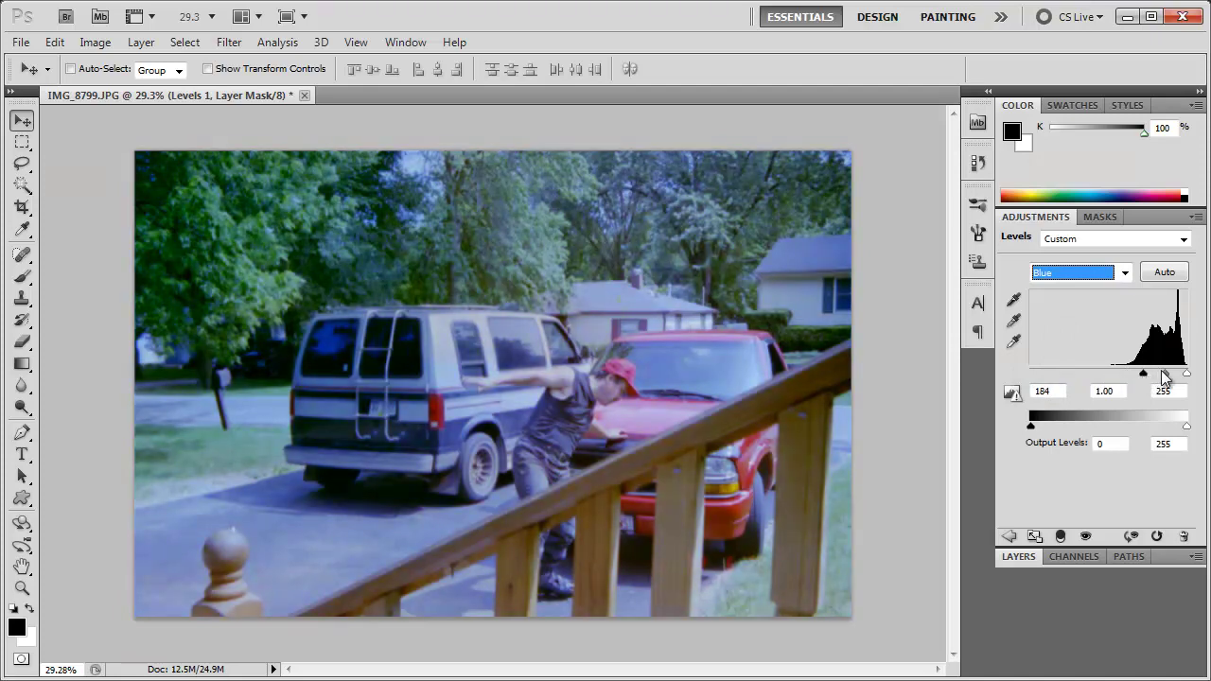
{"action": "left_click_drag", "start_coordinate": [1165, 374], "coordinate": [1174, 377]}
{"action": "left_click", "coordinate": [1105, 275]}
Lower the composite RGB white input to 210 and expand the Layers panel
{"action": "left_click", "coordinate": [1090, 293]}
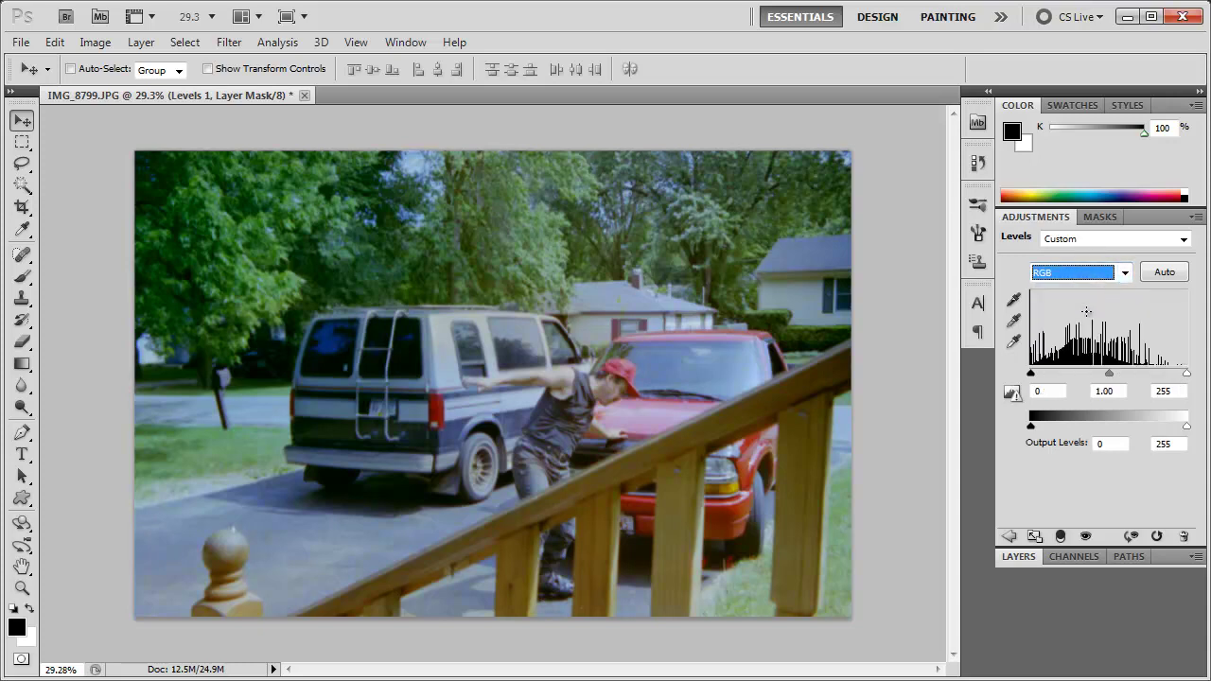
{"action": "mouse_move", "coordinate": [1112, 378]}
{"action": "left_mouse_down"}
{"action": "mouse_move", "coordinate": [1100, 379]}
{"action": "mouse_move", "coordinate": [1112, 379]}
{"action": "left_mouse_up"}
{"action": "left_click_drag", "start_coordinate": [1186, 374], "coordinate": [1098, 379]}
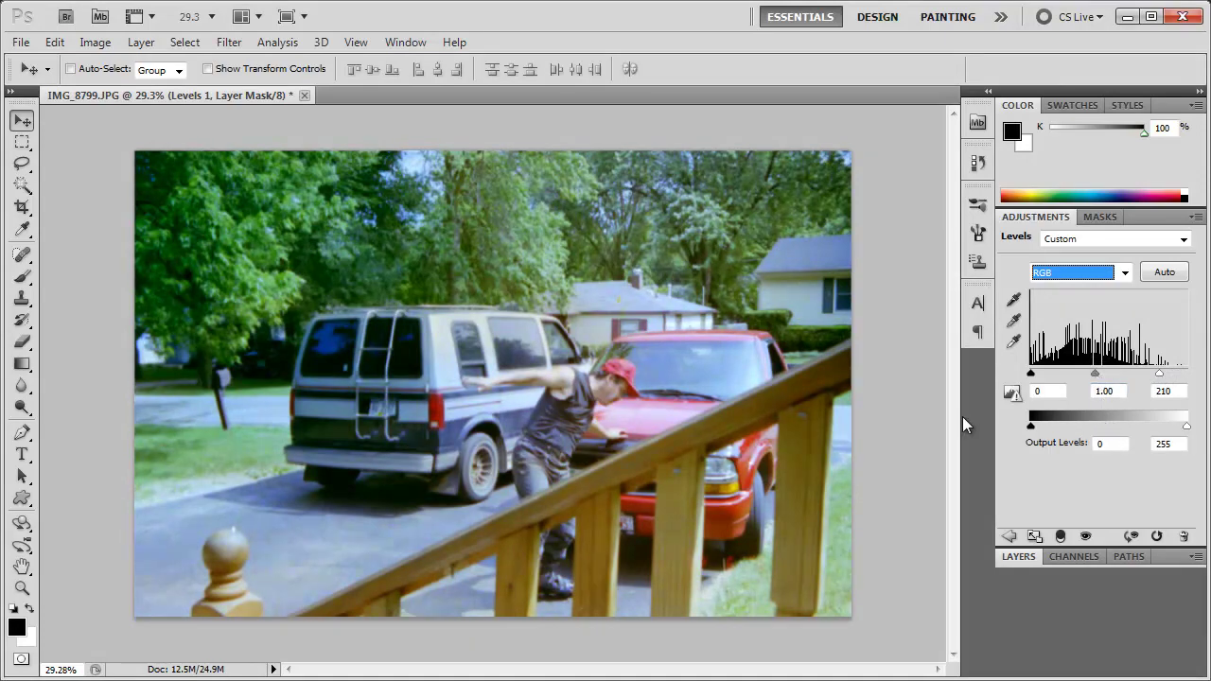
{"action": "left_click", "coordinate": [927, 413]}
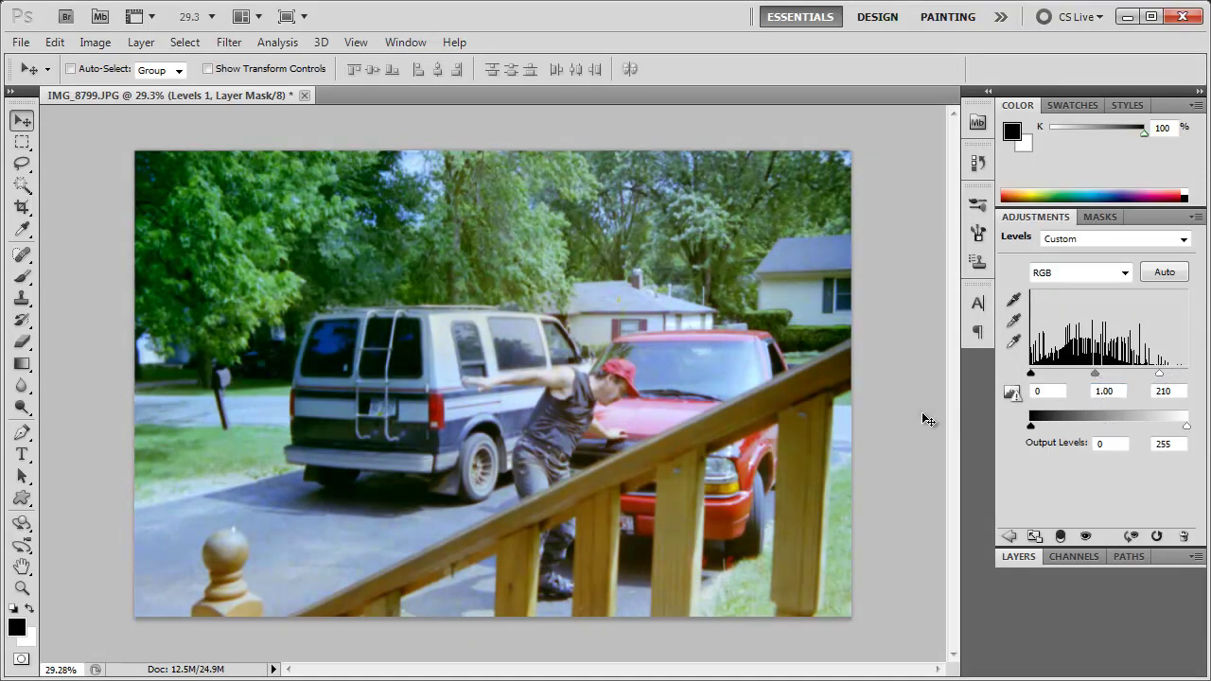
{"action": "double_click", "coordinate": [1162, 556]}
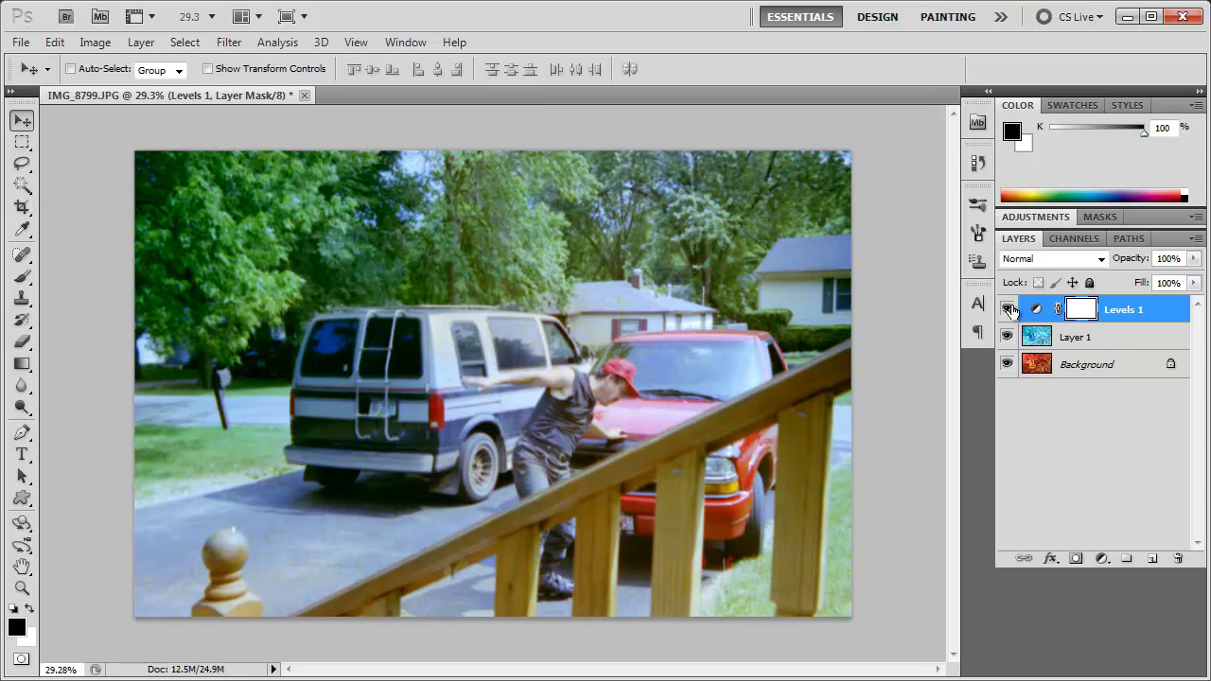
{"action": "left_click_drag", "start_coordinate": [1010, 309], "coordinate": [1009, 347]}
{"action": "left_click", "coordinate": [1007, 337]}
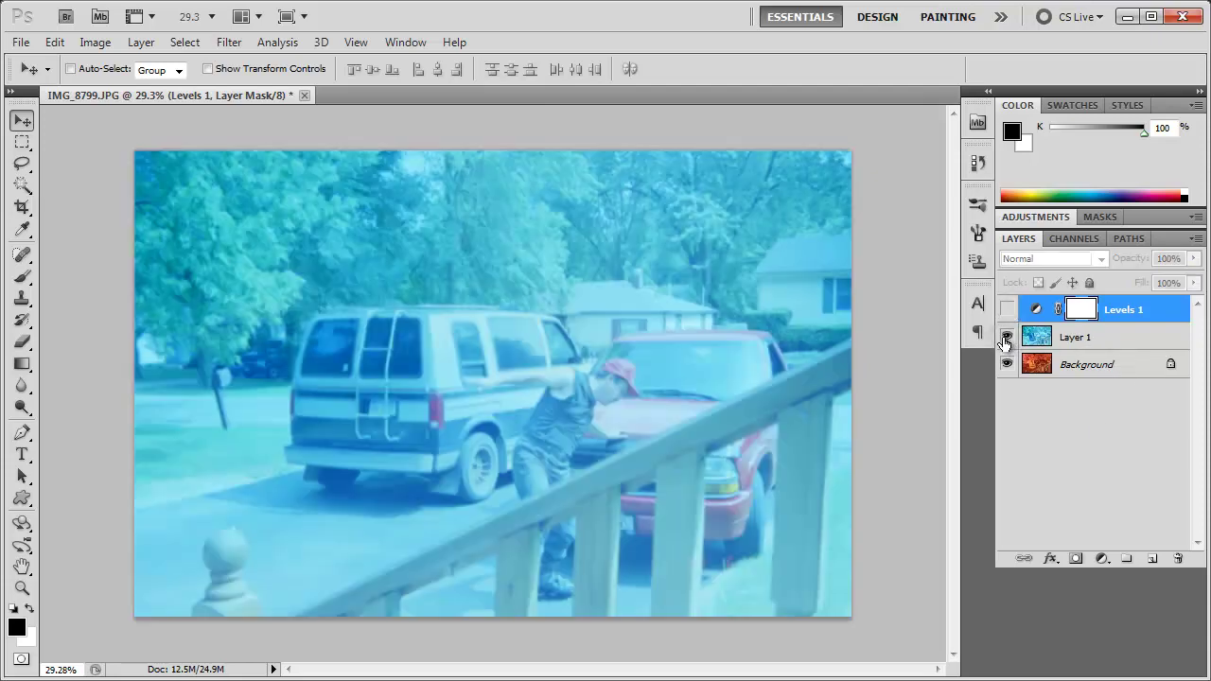
{"action": "left_click", "coordinate": [1007, 309]}
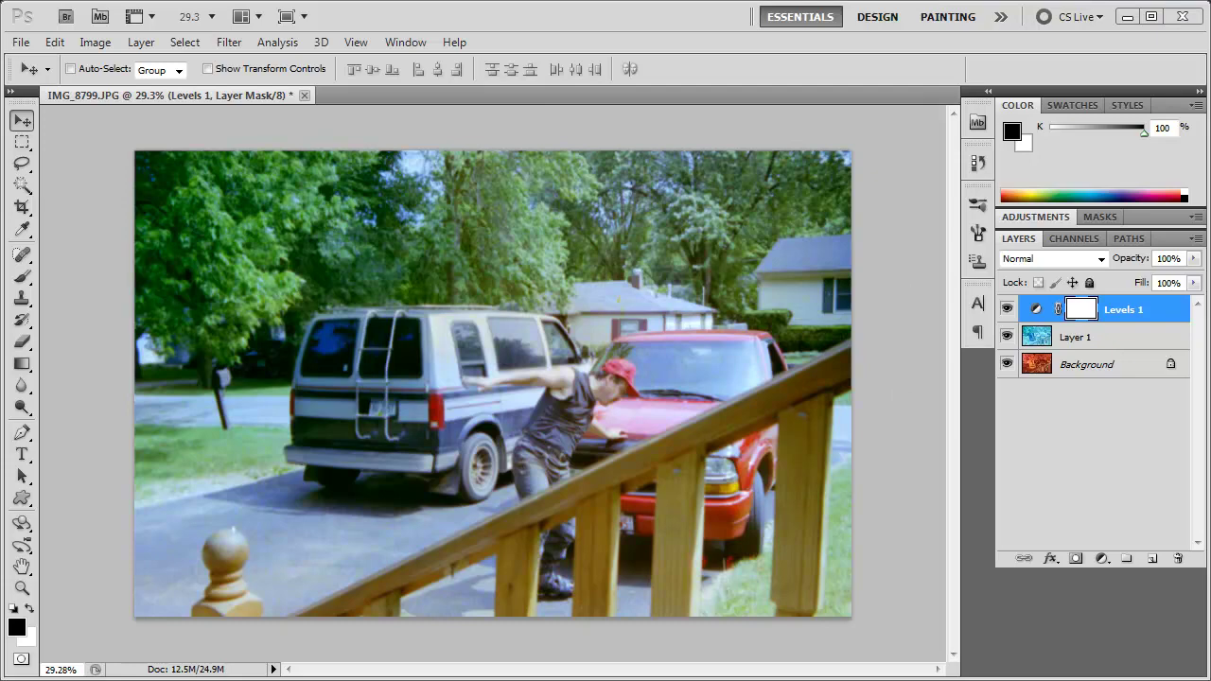
{"action": "left_click_drag", "start_coordinate": [0, 28], "coordinate": [582, 56]}
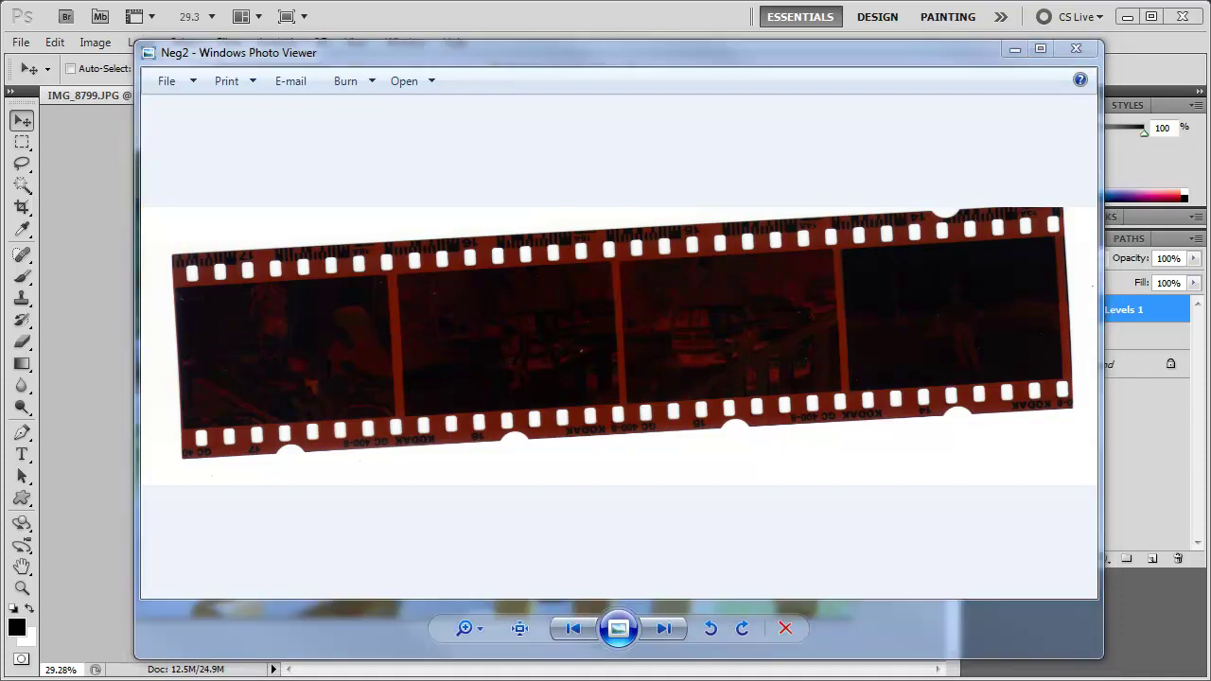
{"action": "left_click_drag", "start_coordinate": [2, 26], "coordinate": [646, 24]}
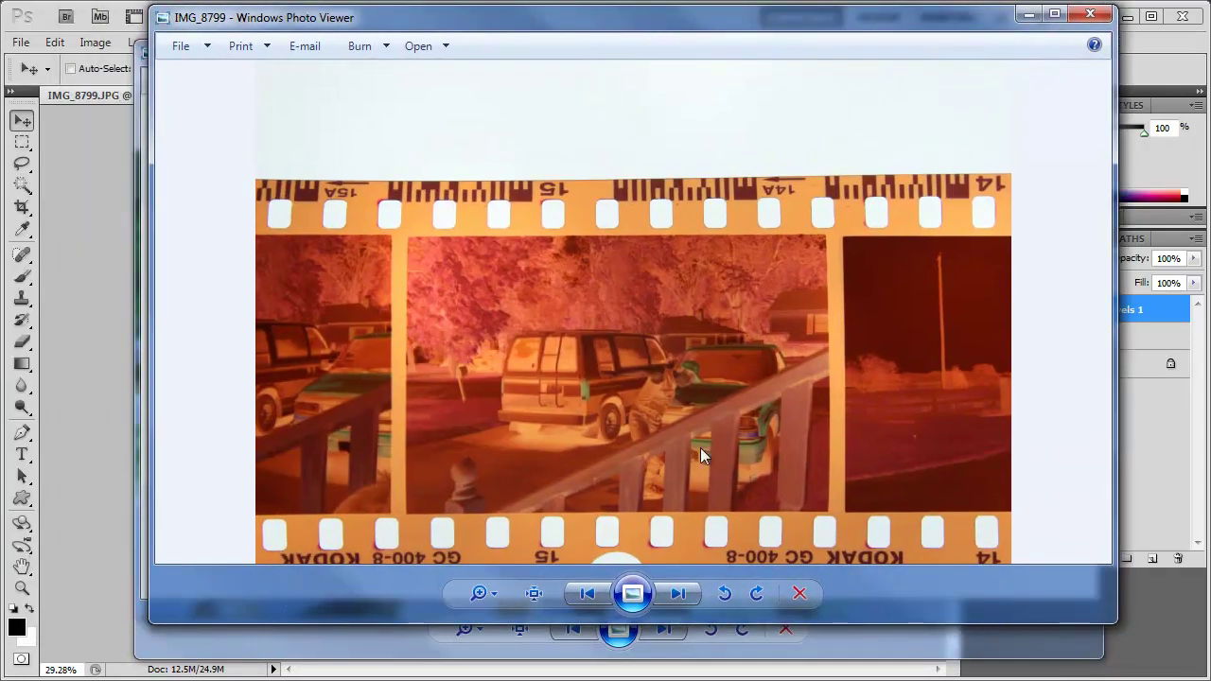
{"action": "left_click_drag", "start_coordinate": [668, 28], "coordinate": [2, 24]}
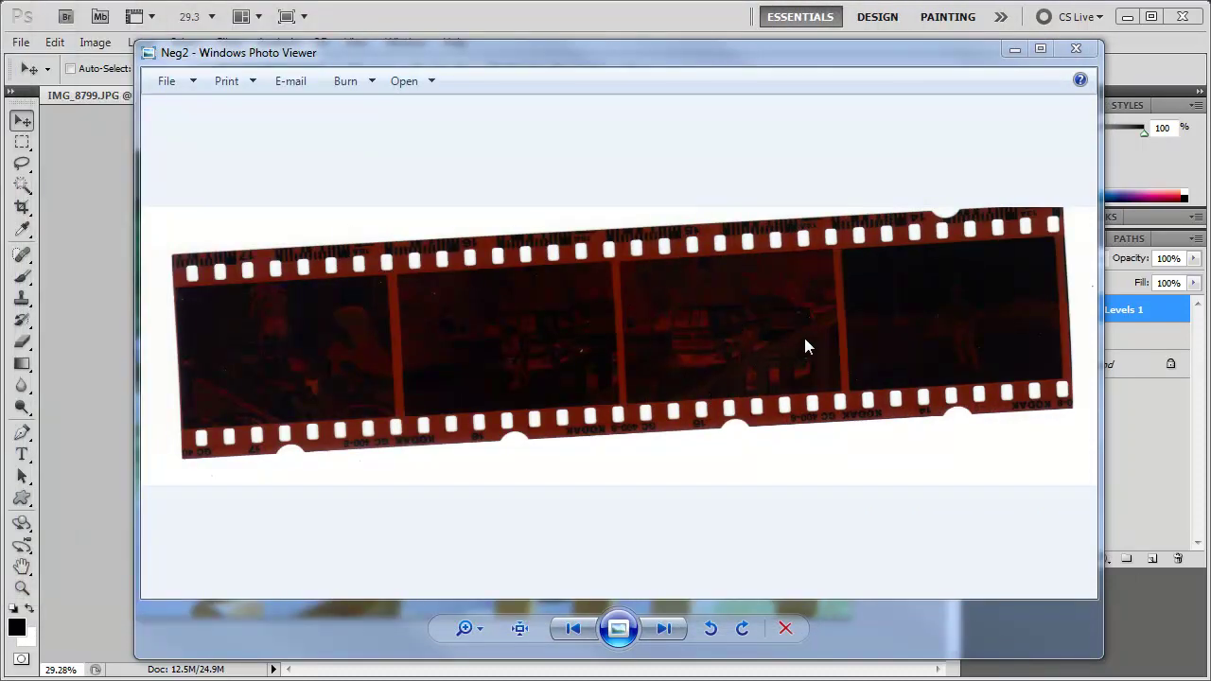
{"action": "left_click", "coordinate": [1077, 47]}
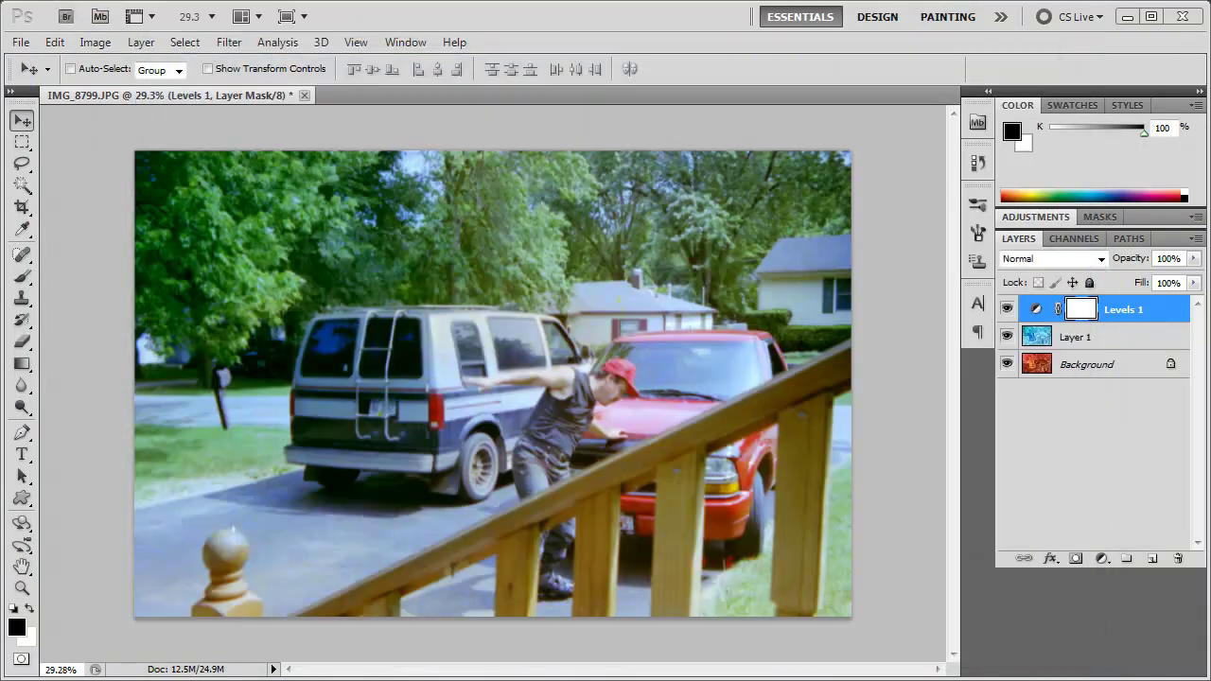